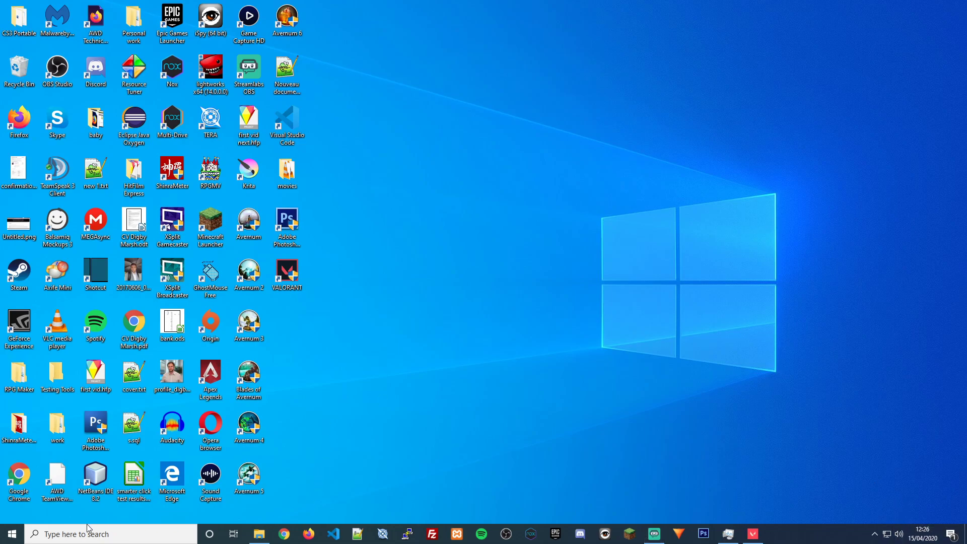
From Windows Settings, search 'sou' and go from Sound settings to the classic Sound dialog
click(12, 534)
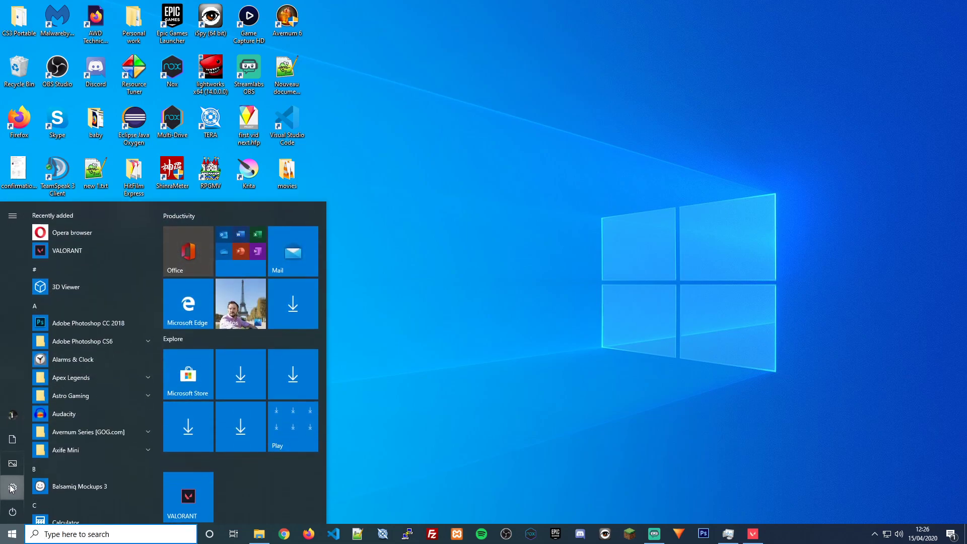
click(15, 488)
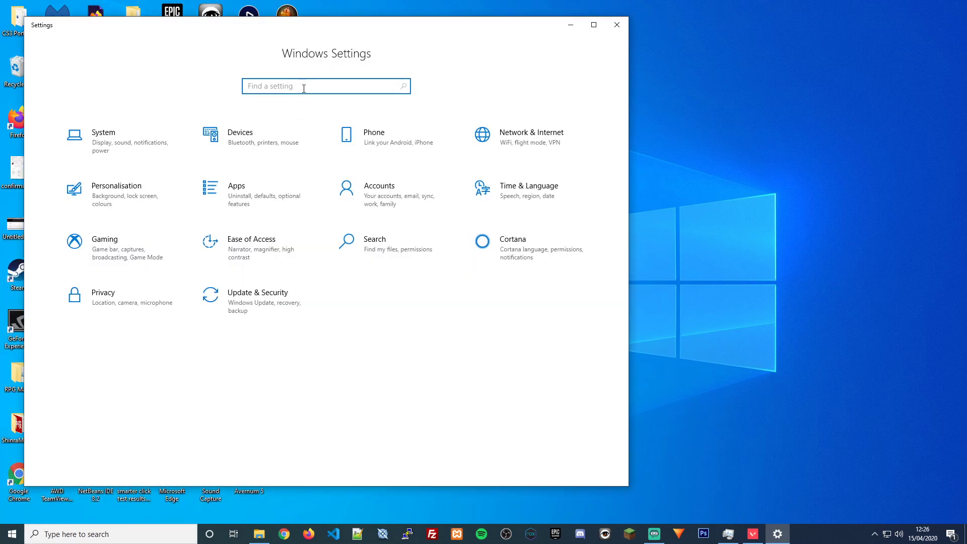
text(sound)
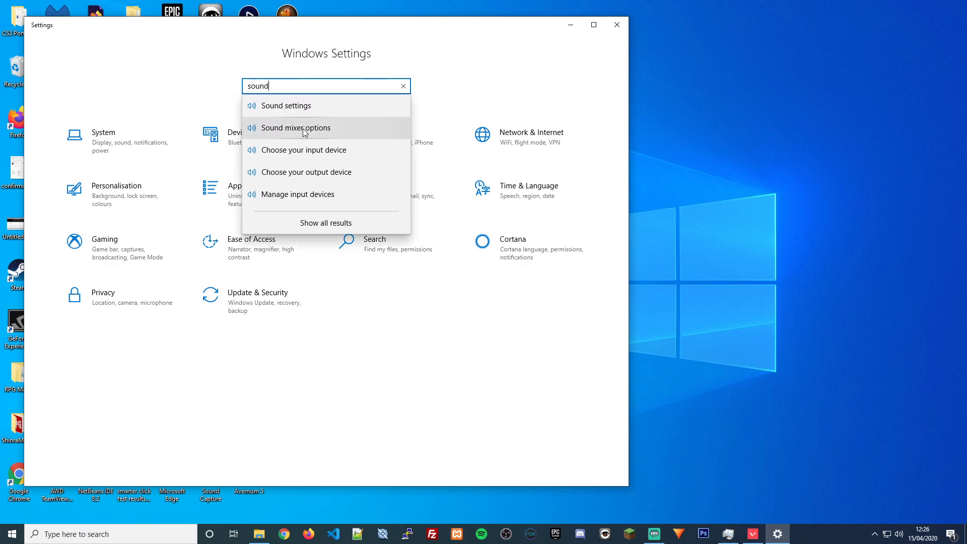
click(309, 105)
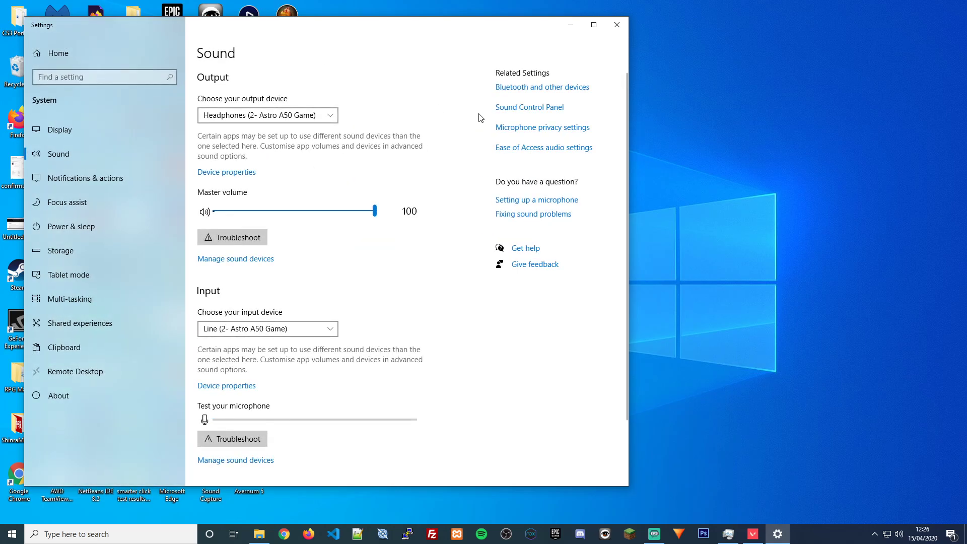
click(518, 112)
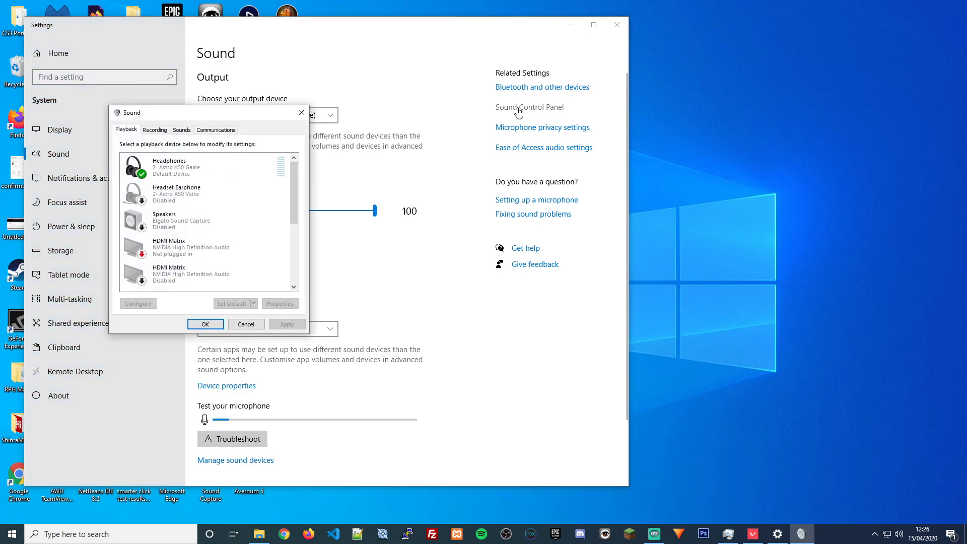
Inspect the Astro A50 headphones playback device's options without changing anything
click(161, 170)
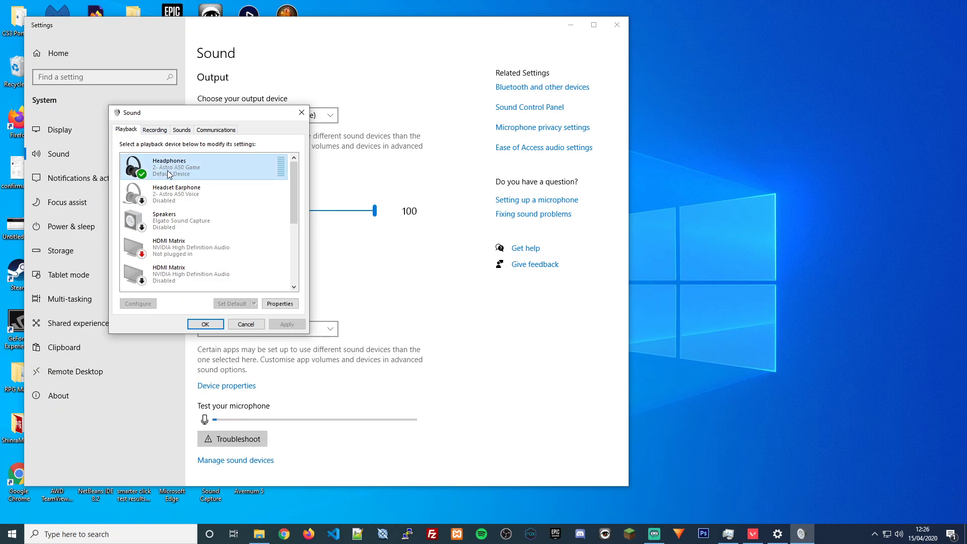
right_click(174, 171)
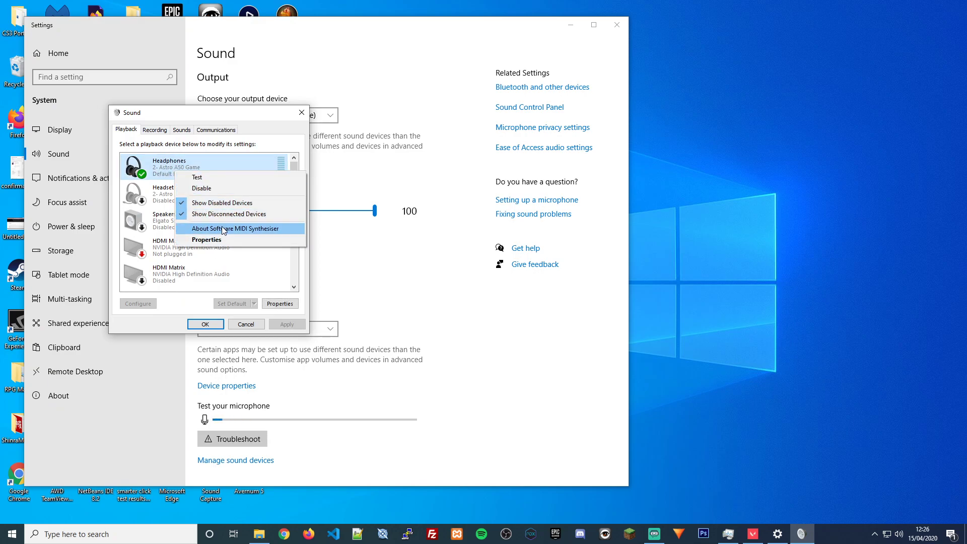
click(163, 178)
Review the Astro A50 Game line and Voice microphone recording devices, leaving them unchanged, and close Sound
click(160, 127)
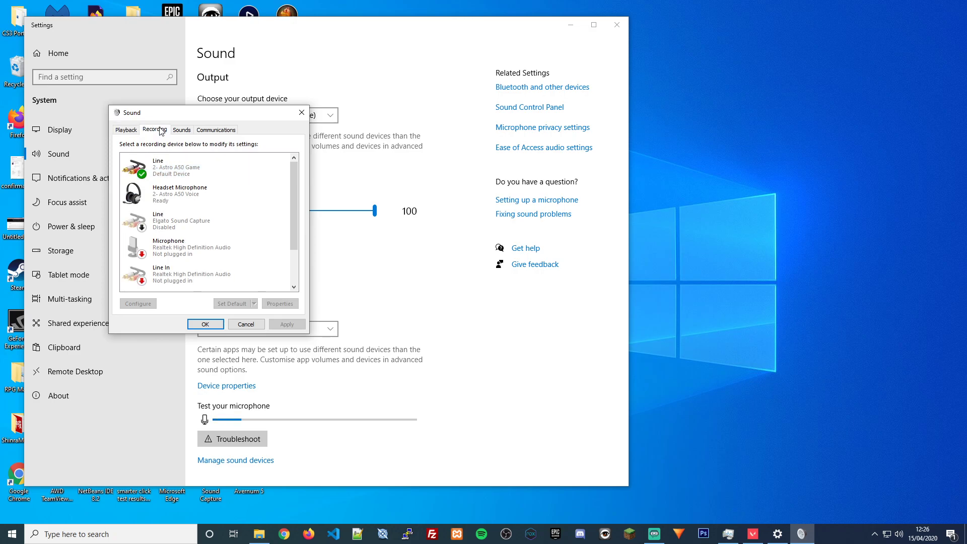
click(179, 175)
right_click(182, 164)
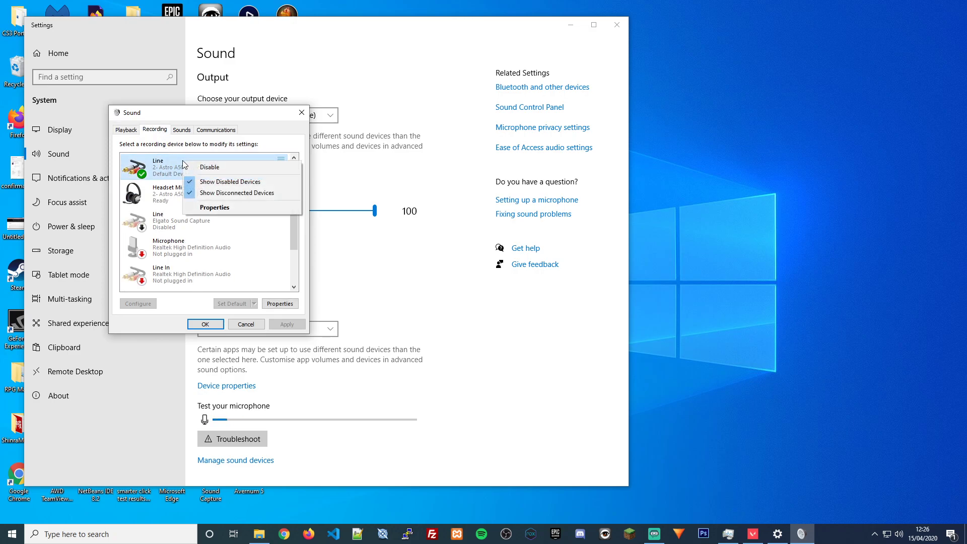
click(165, 192)
right_click(165, 192)
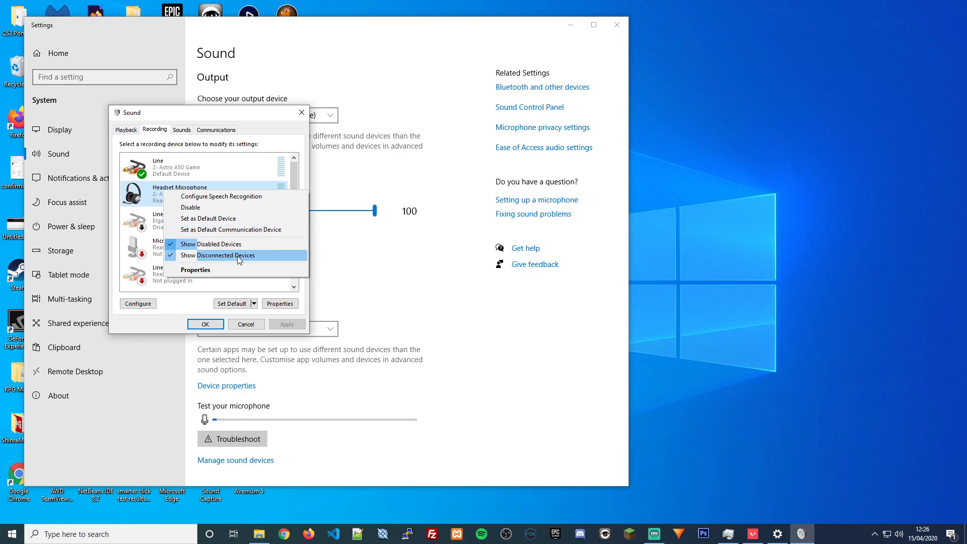
click(205, 309)
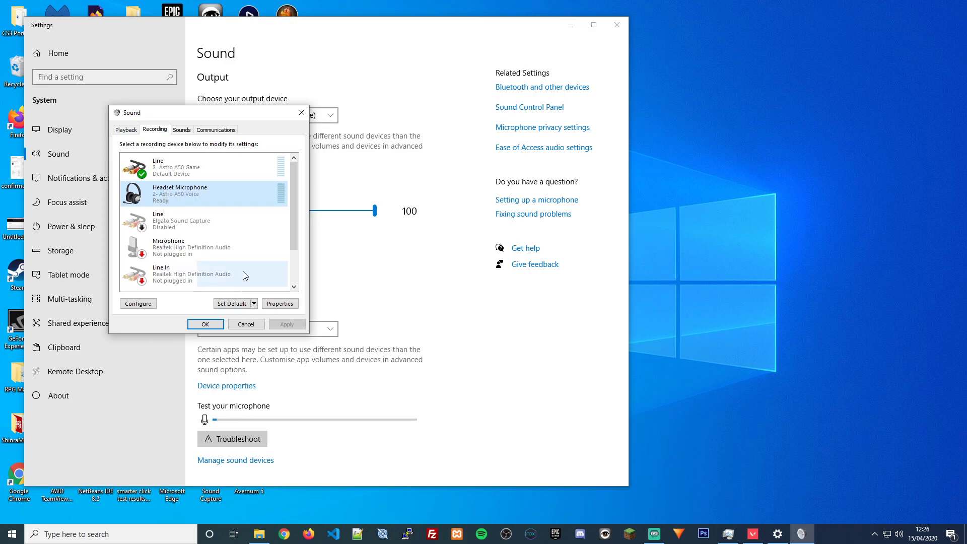
click(301, 115)
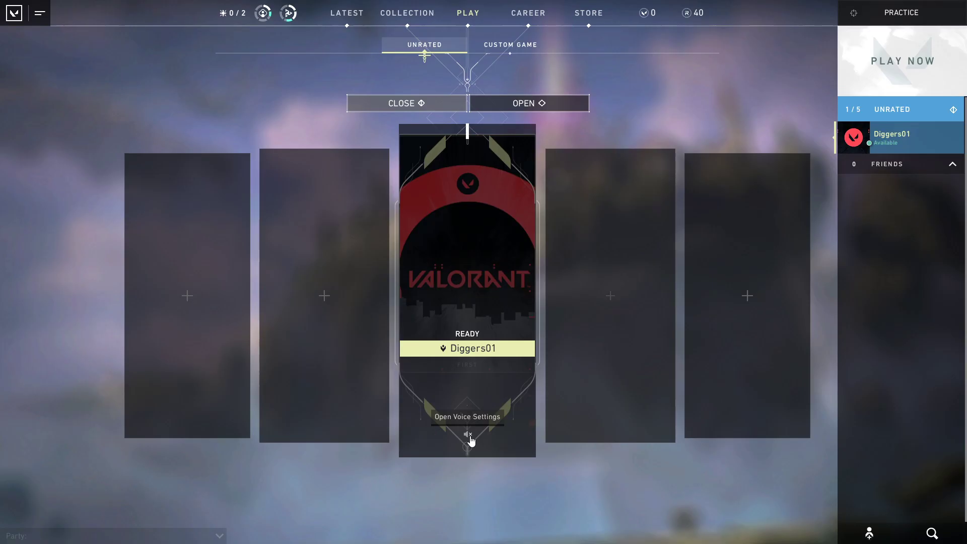
Go from Valorant's lobby voice communication preferences to the full game settings menu
click(467, 428)
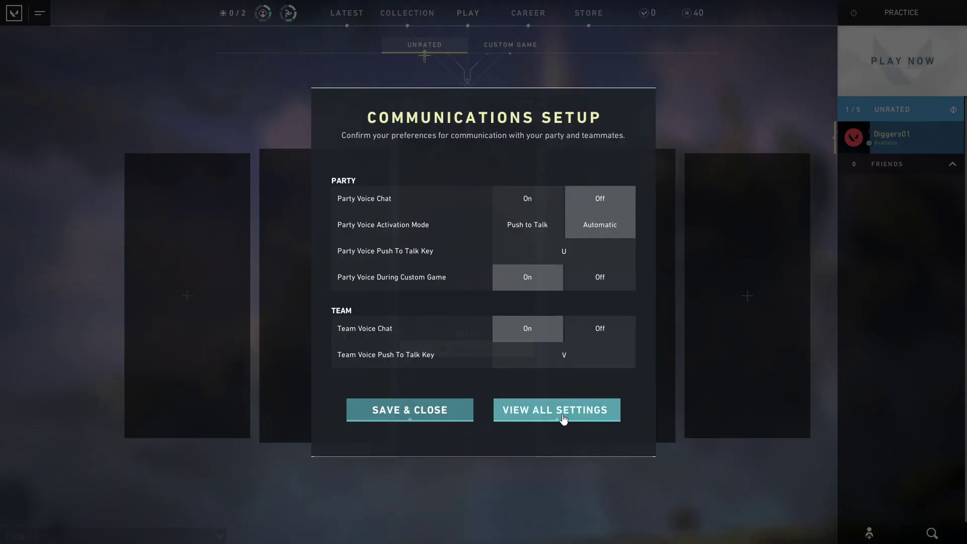
click(436, 416)
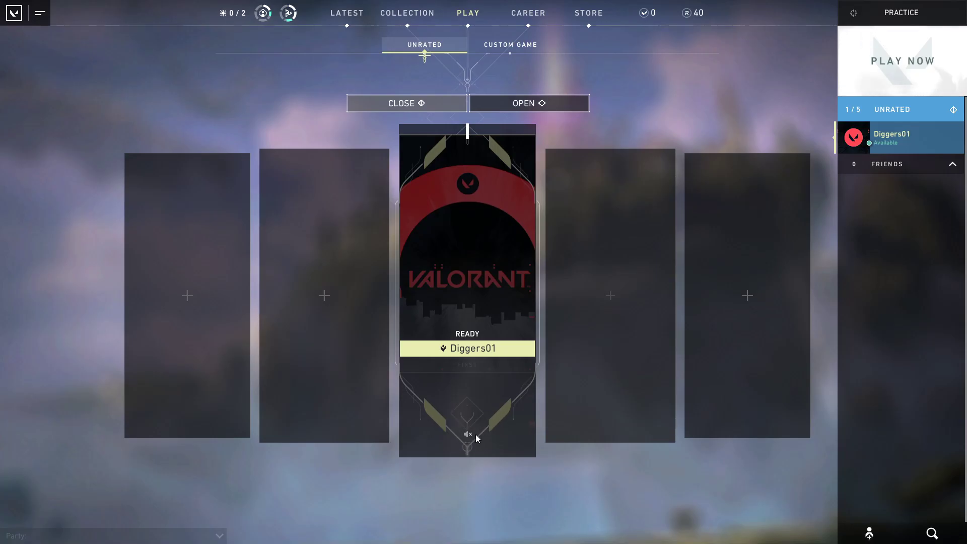
click(473, 436)
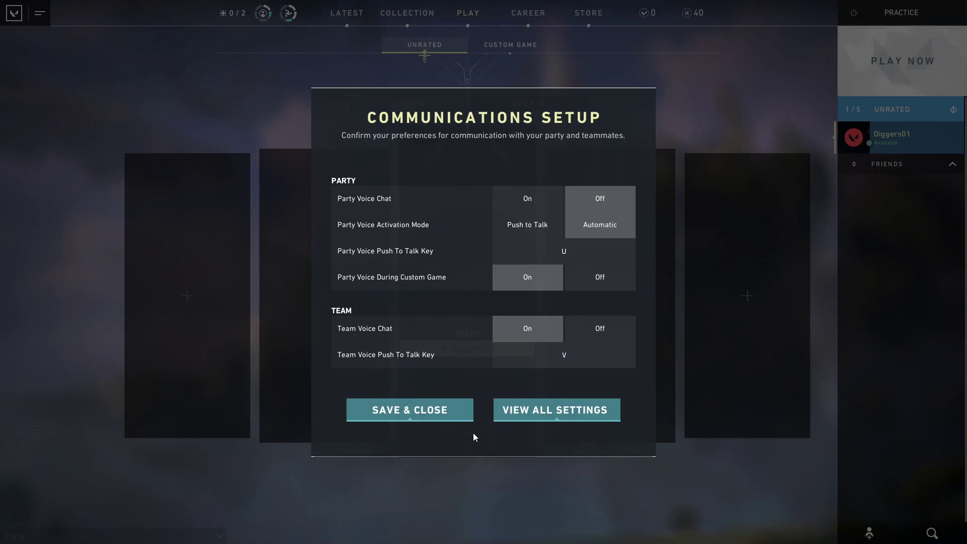
click(525, 416)
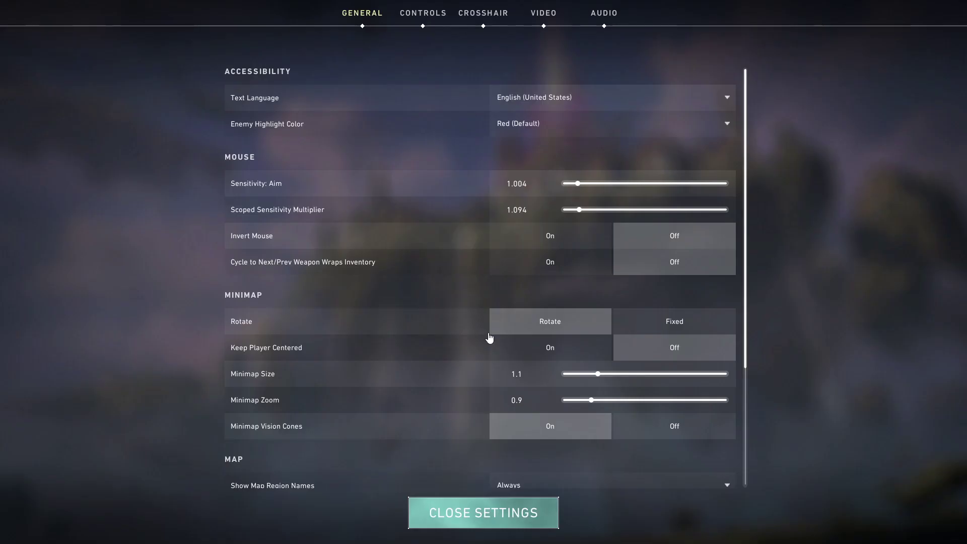
Under Audio > Voice Chat, choose Line (2- Astro A50 Game) as Input Device and test Loopback briefly
click(594, 18)
click(491, 56)
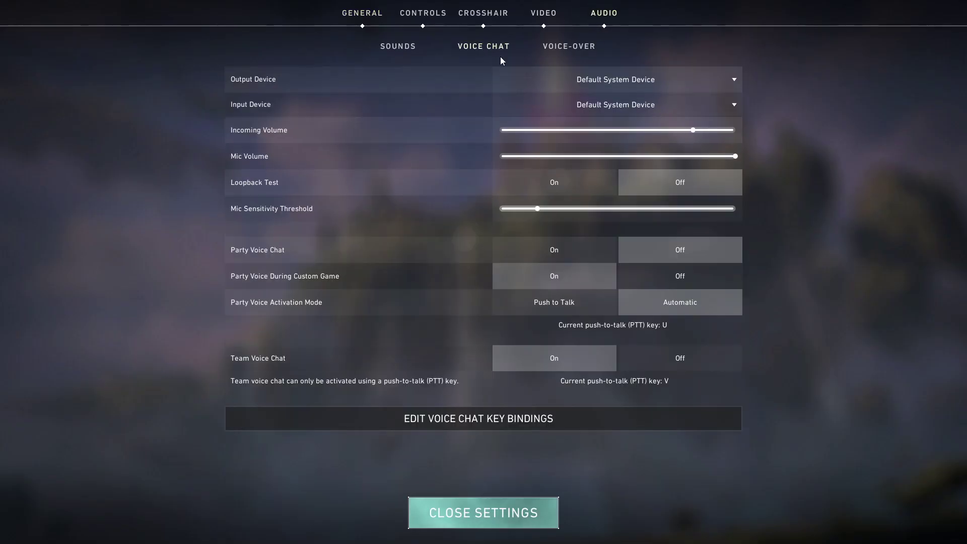
click(633, 101)
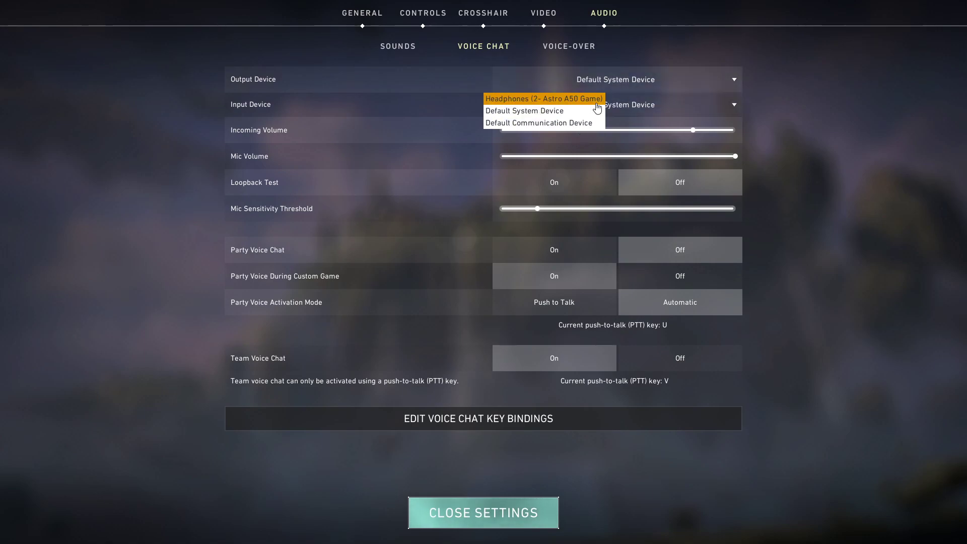
click(793, 92)
click(652, 104)
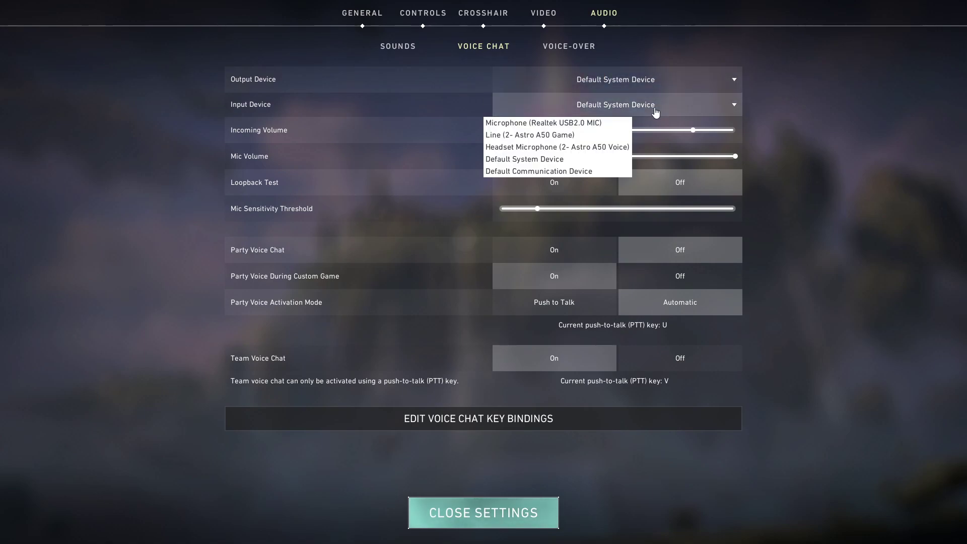
click(590, 135)
click(609, 185)
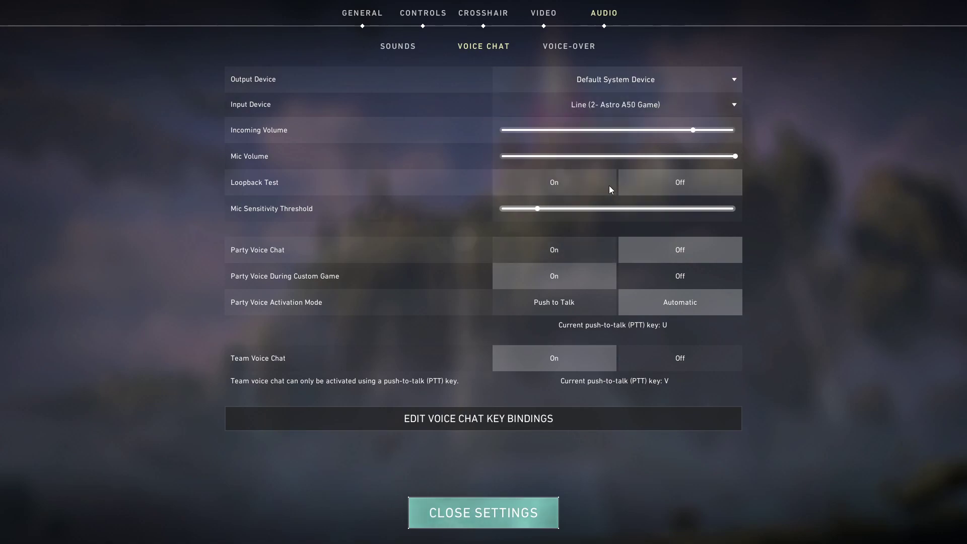
click(669, 178)
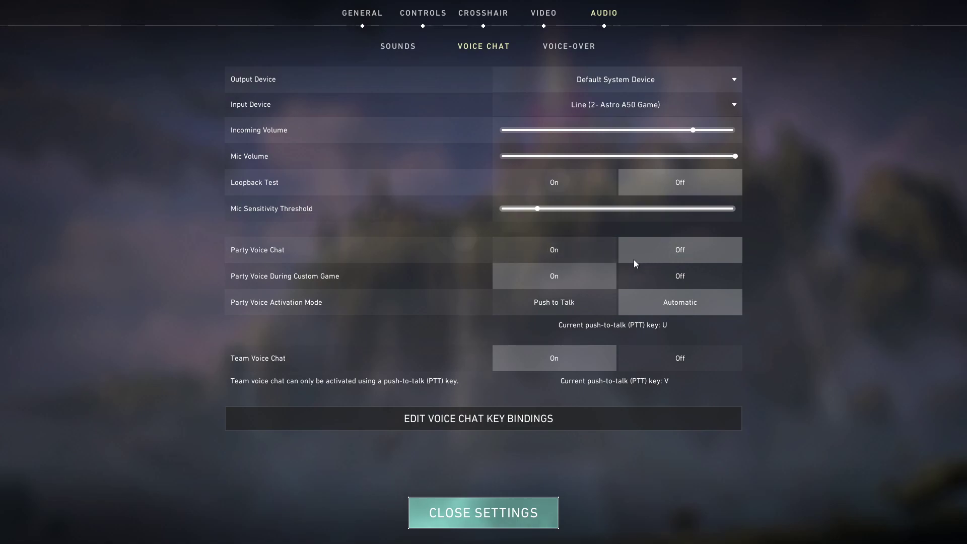
Switch Party Voice Chat to On and close the settings back to the Unrated lobby
click(583, 245)
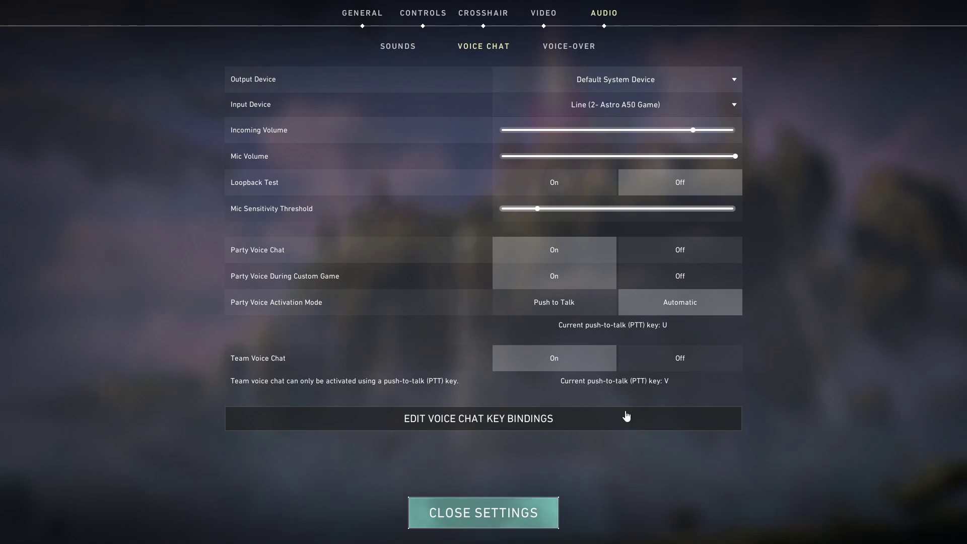
click(511, 521)
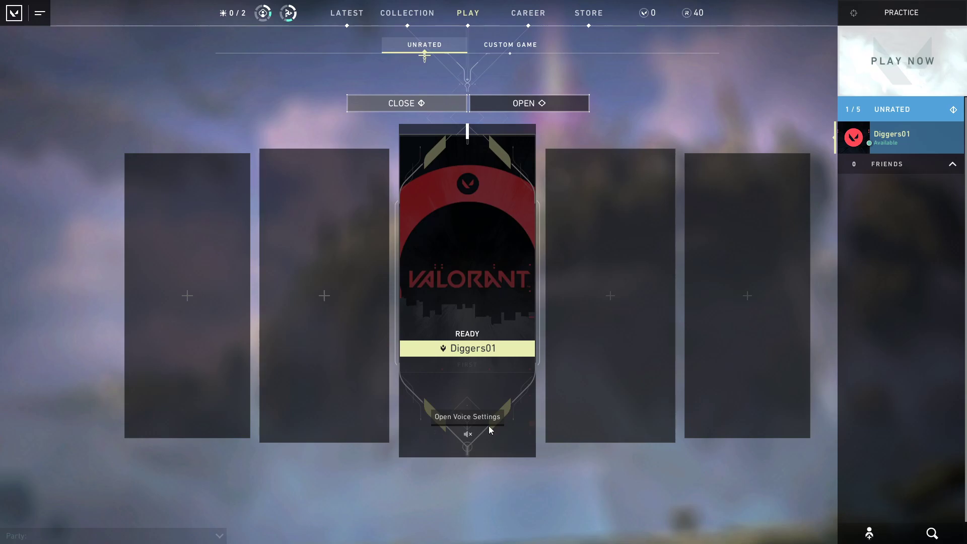
Queue for an Unrated match with Play Now and wait until a match is found
click(911, 76)
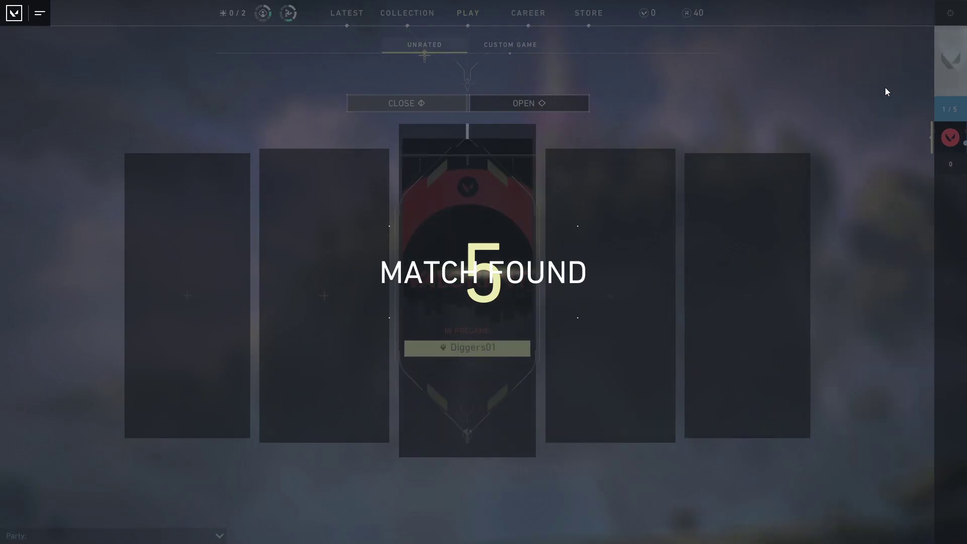